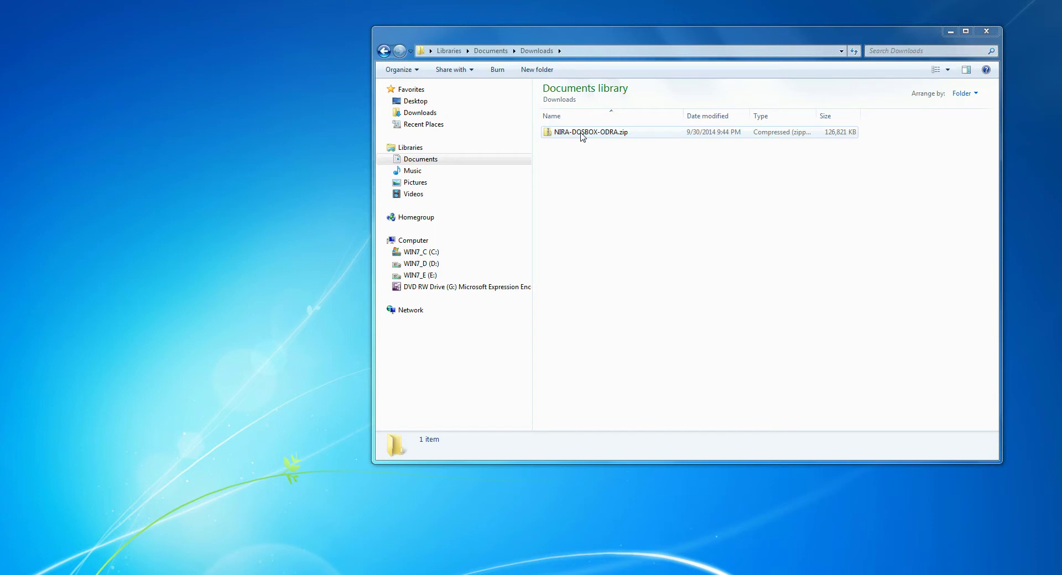
- Open NIRA-DOSBOX-ODRA.zip in the Downloads folder and copy all of its contents
double_click(581, 132)
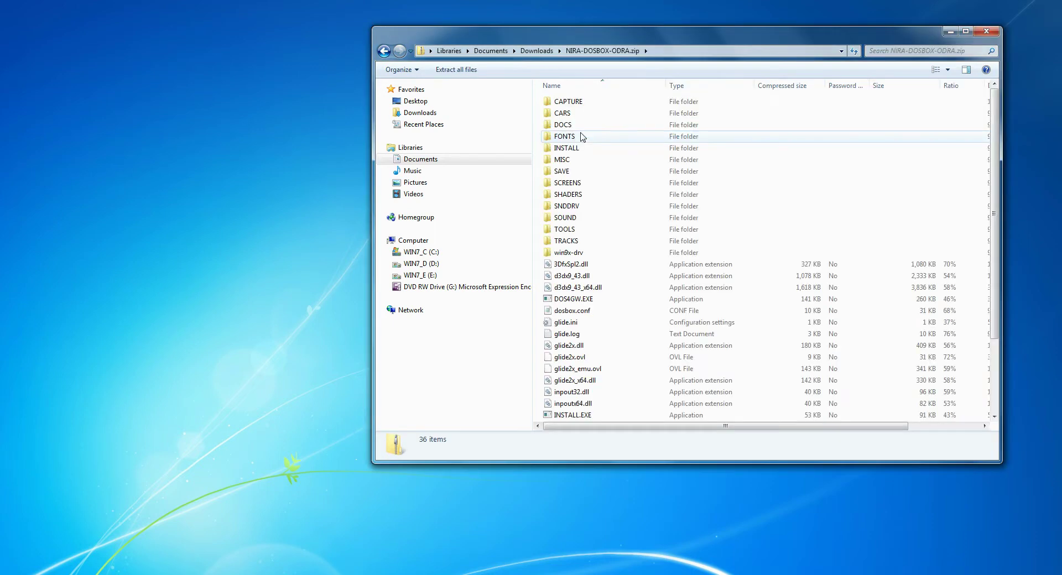
click(408, 70)
click(410, 153)
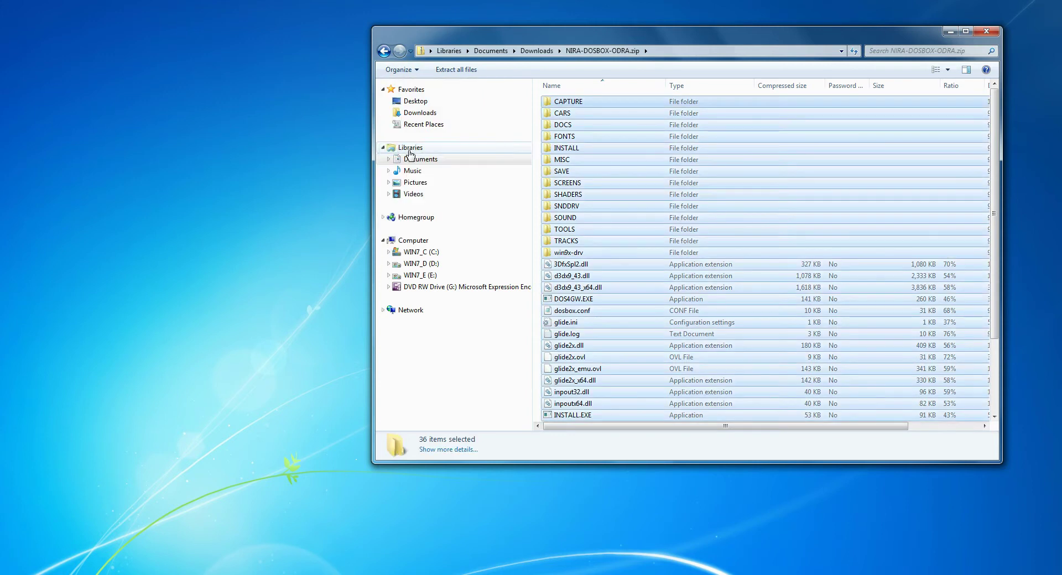
click(409, 70)
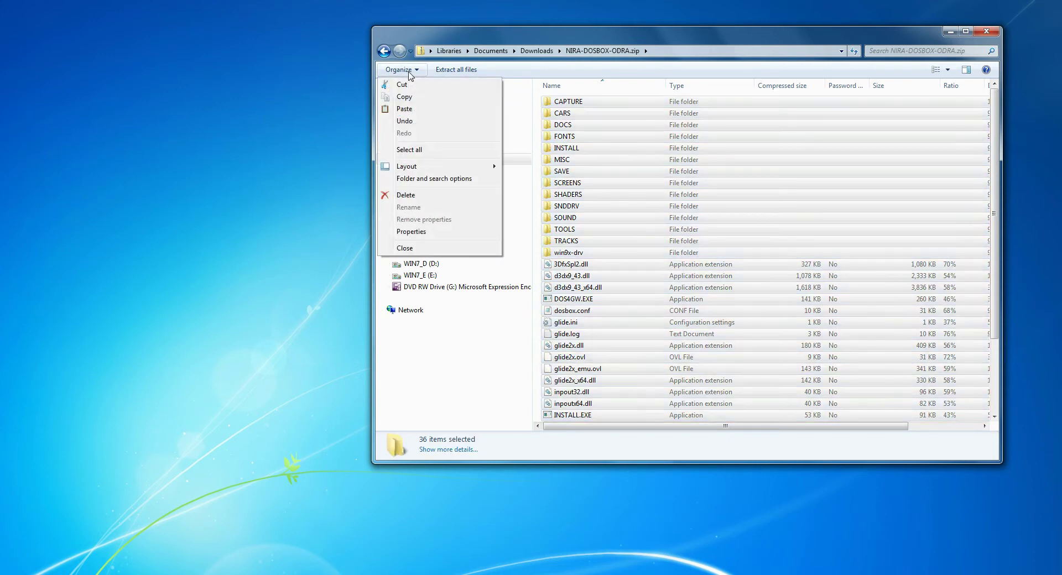
click(409, 97)
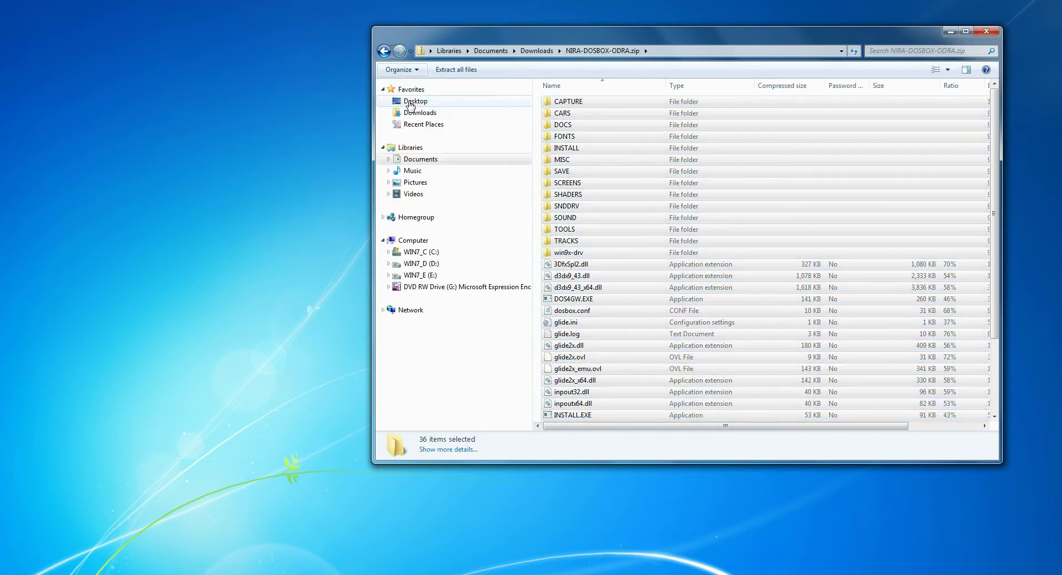
- Delete the existing NIRA folder from the WIN7_E (E:) drive
click(433, 276)
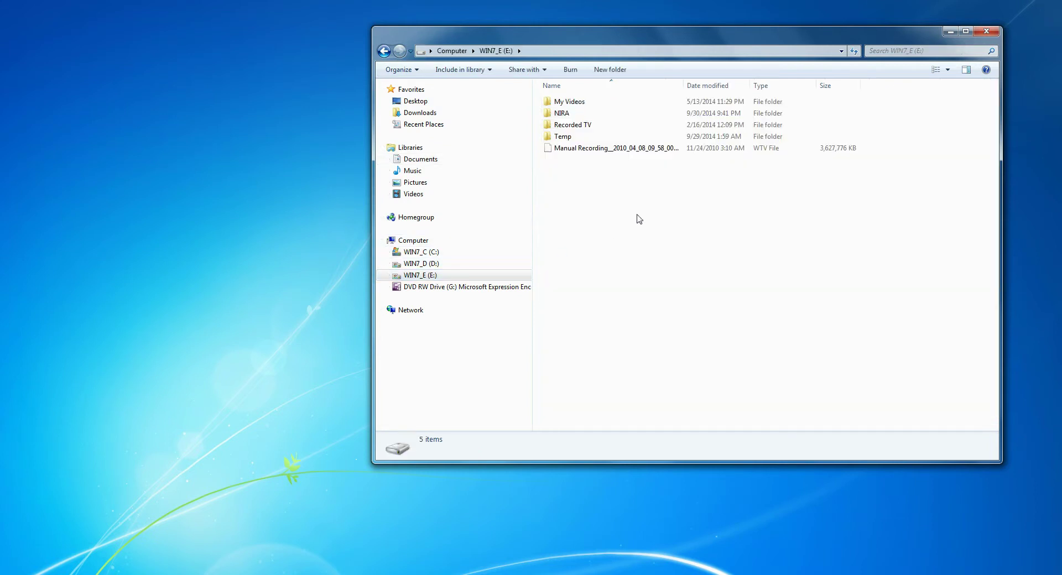
right_click(564, 114)
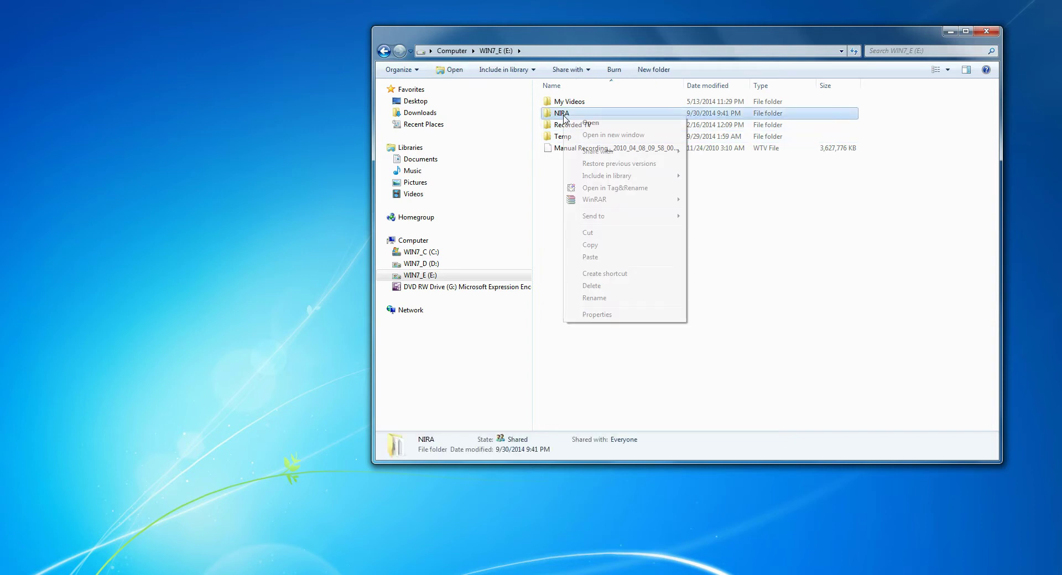
click(595, 285)
key(Return)
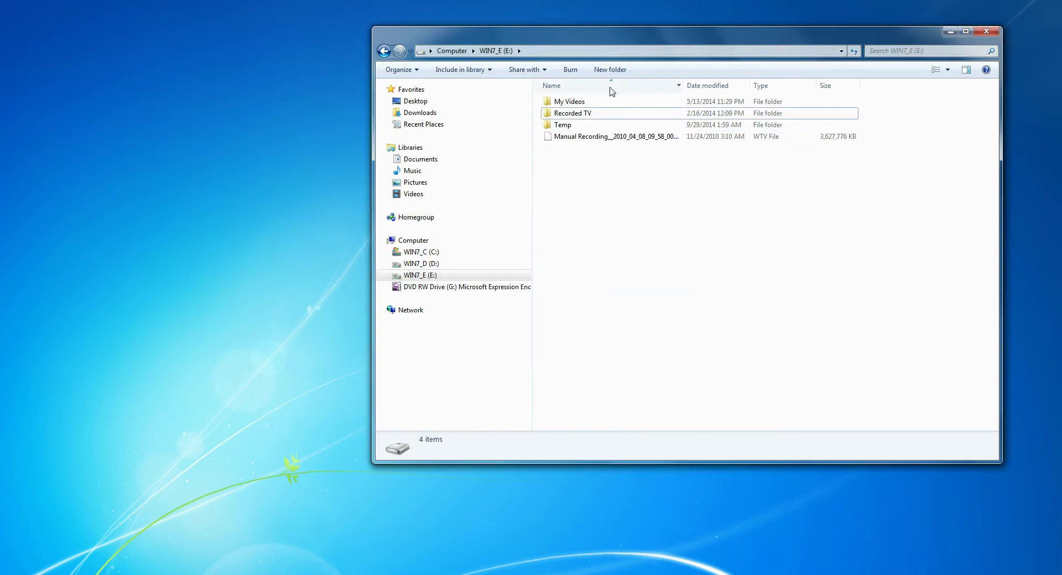
- Create a new folder named NIRA on the E: drive and open it
click(610, 70)
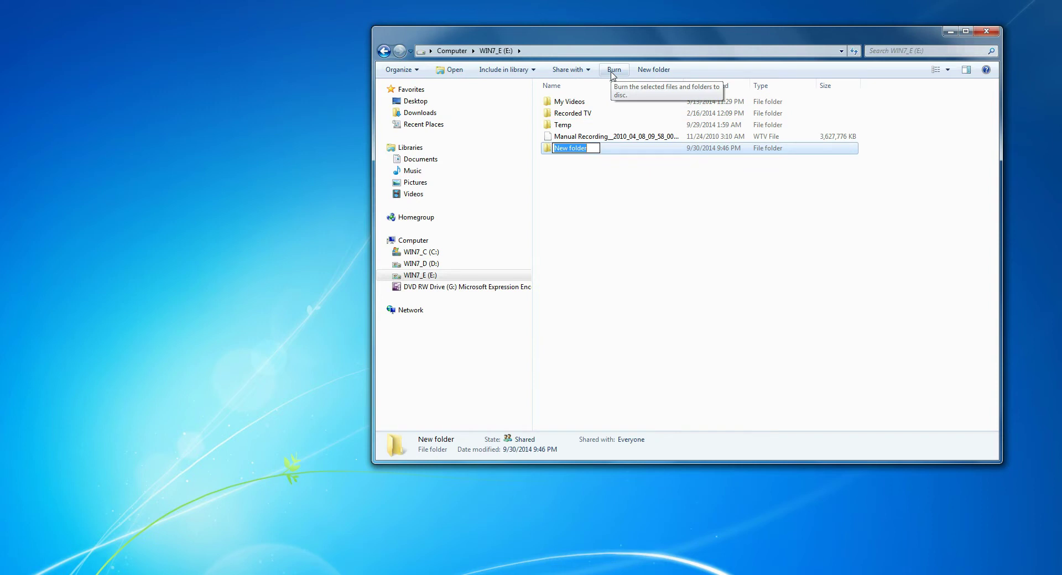
text(NIRA)
key(Return)
key(Return)
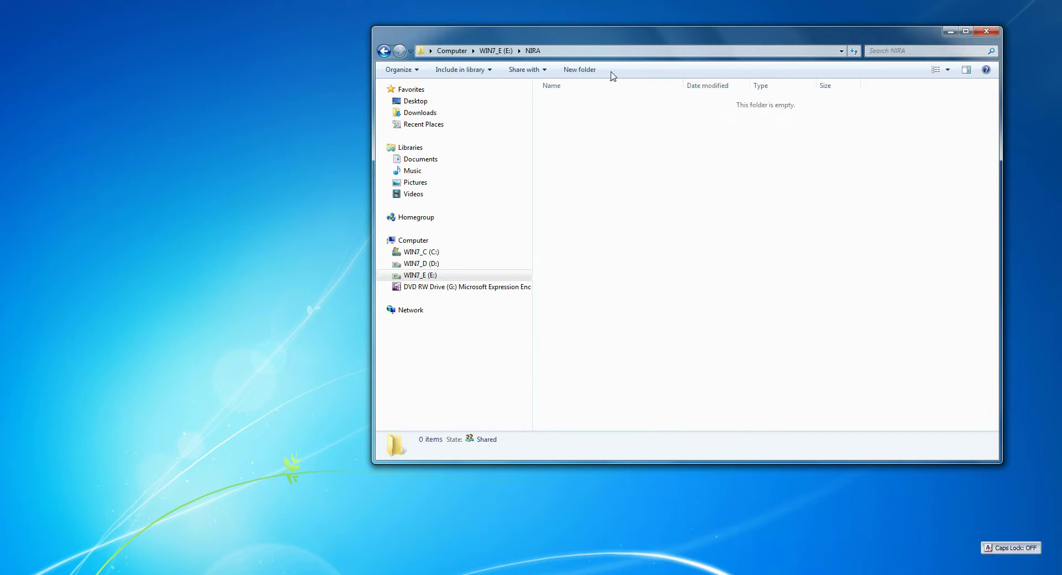
- Paste the copied archive contents into the empty NIRA folder
click(415, 70)
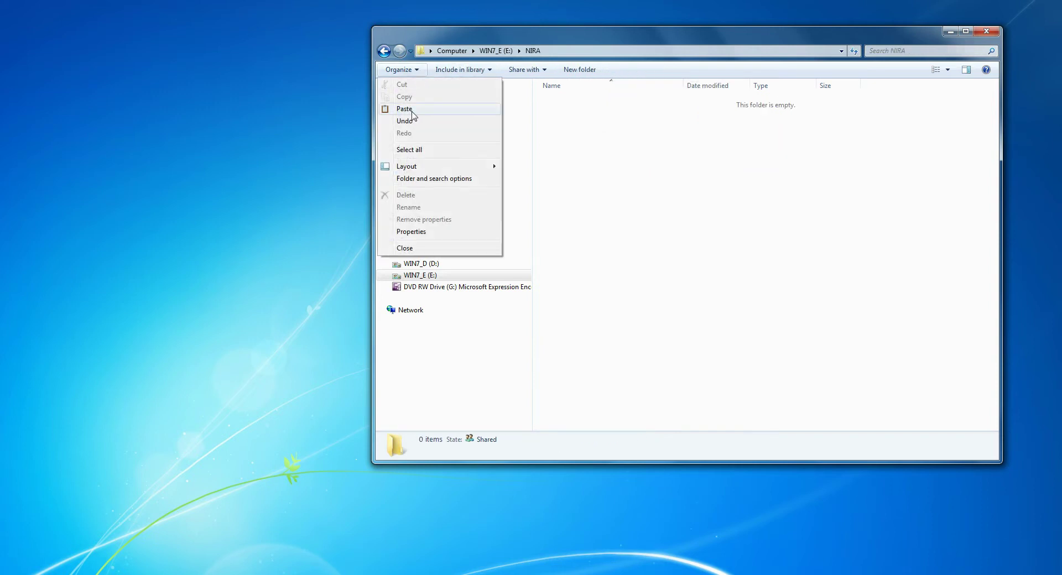
click(411, 110)
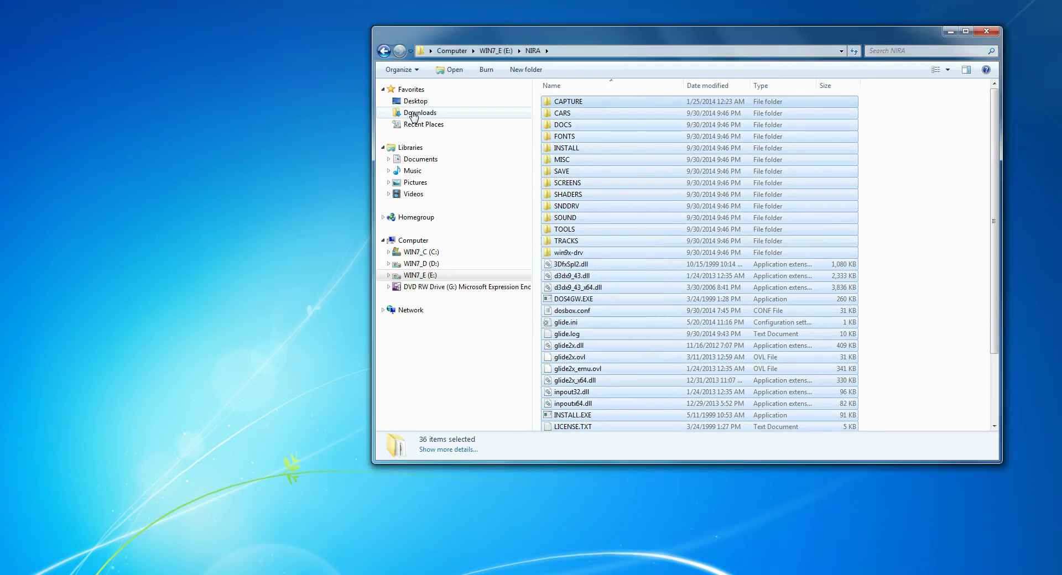
click(919, 313)
- Create a shortcut to NIRA-DOSBOX.exe inside the NIRA folder
scroll(918, 313, down, 3)
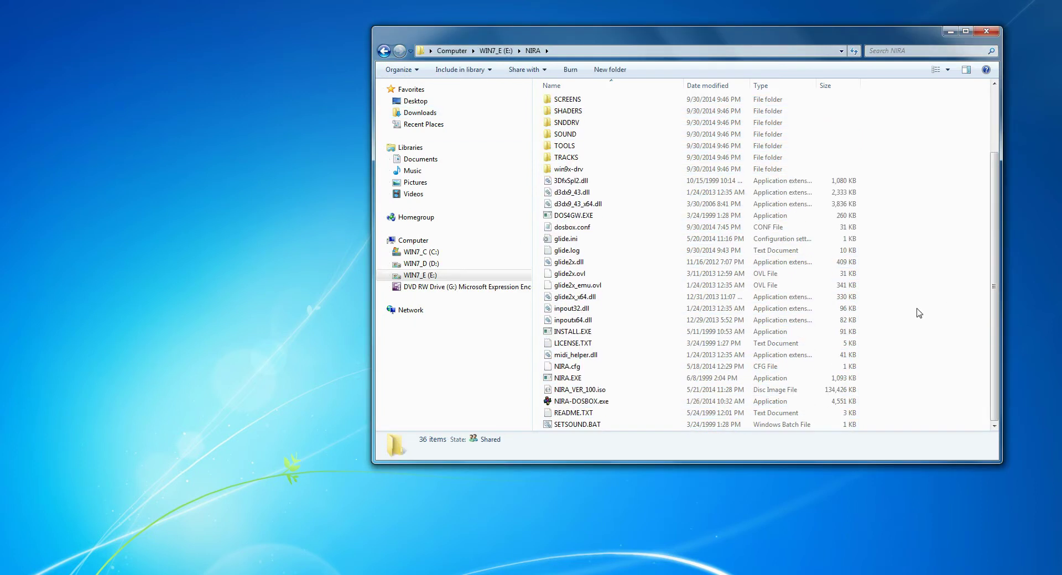
mouse_move(588, 407)
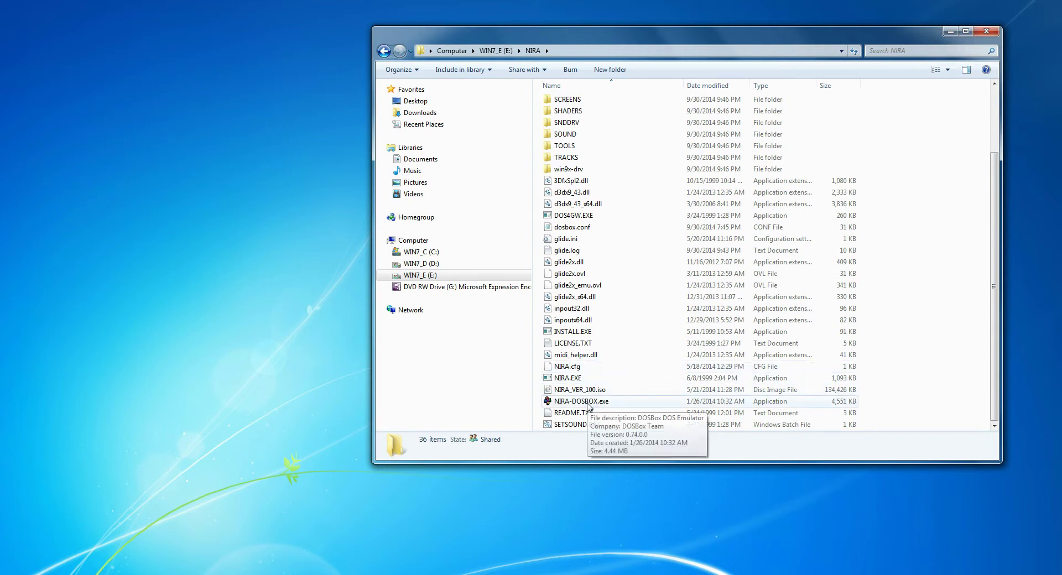
click(587, 406)
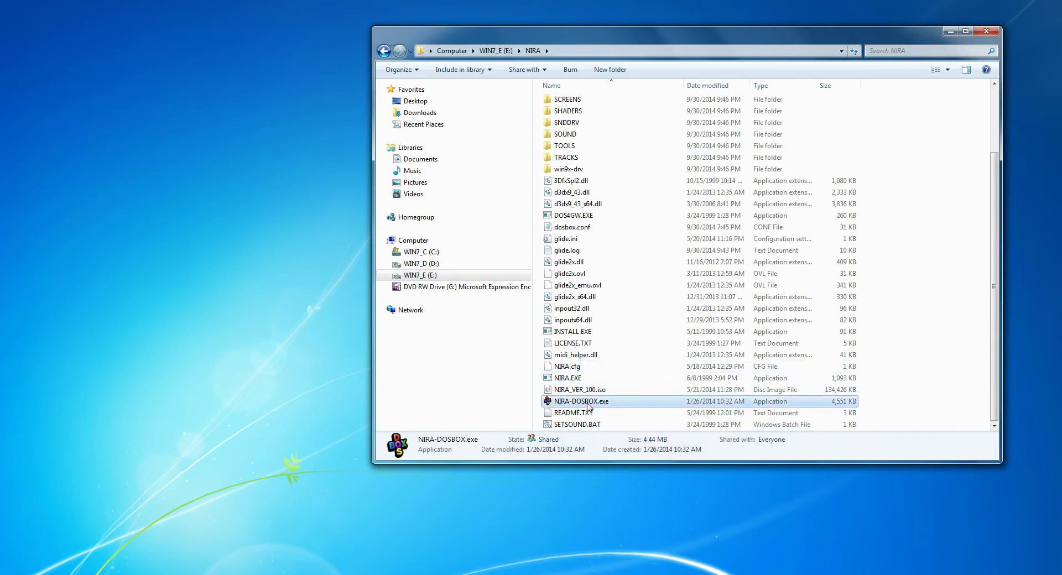
right_click(587, 406)
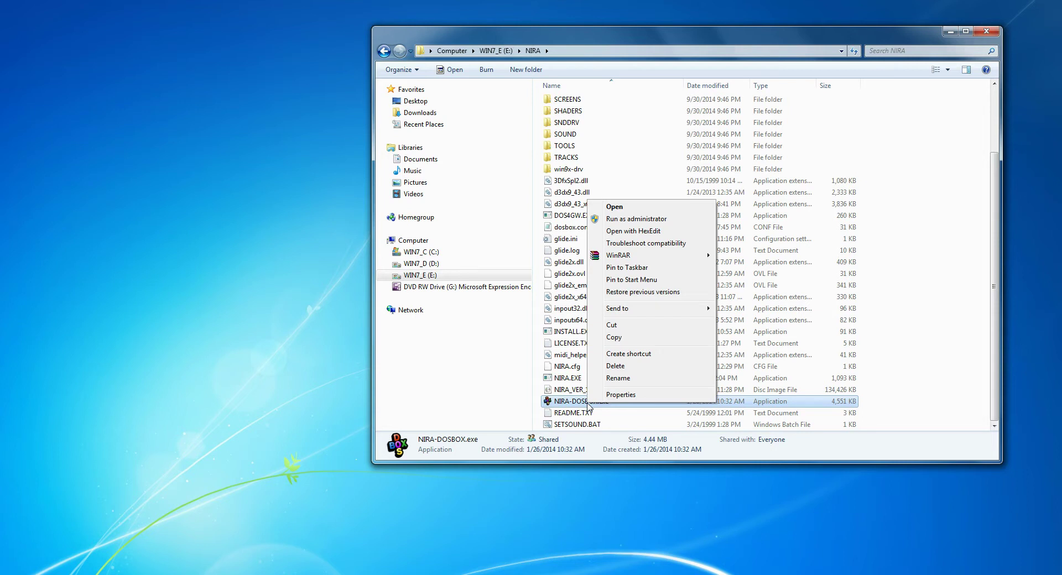
click(631, 355)
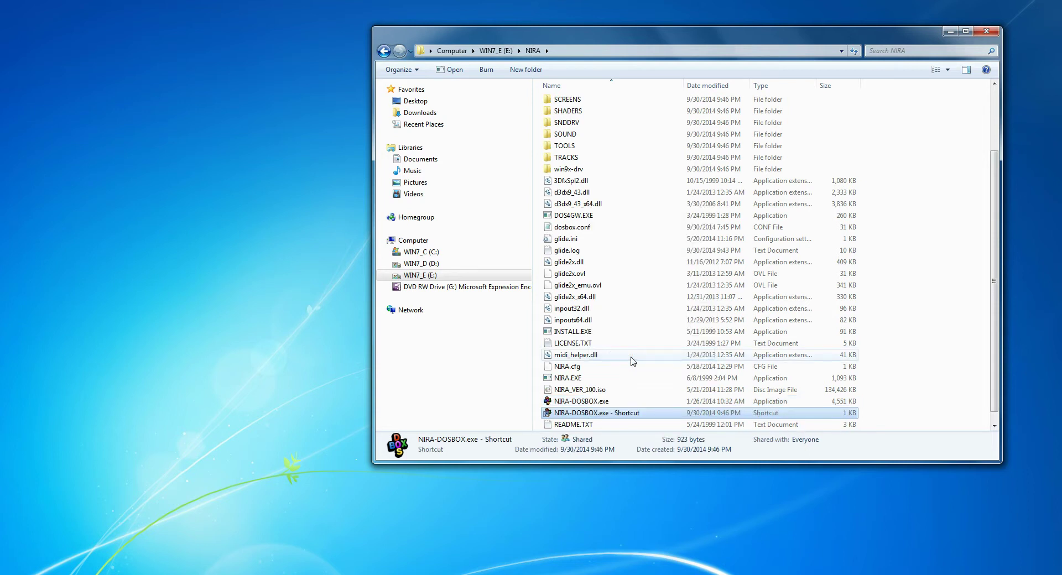
- Move the NIRA-DOSBOX.exe shortcut from the NIRA folder to the root of the E: drive
right_click(606, 405)
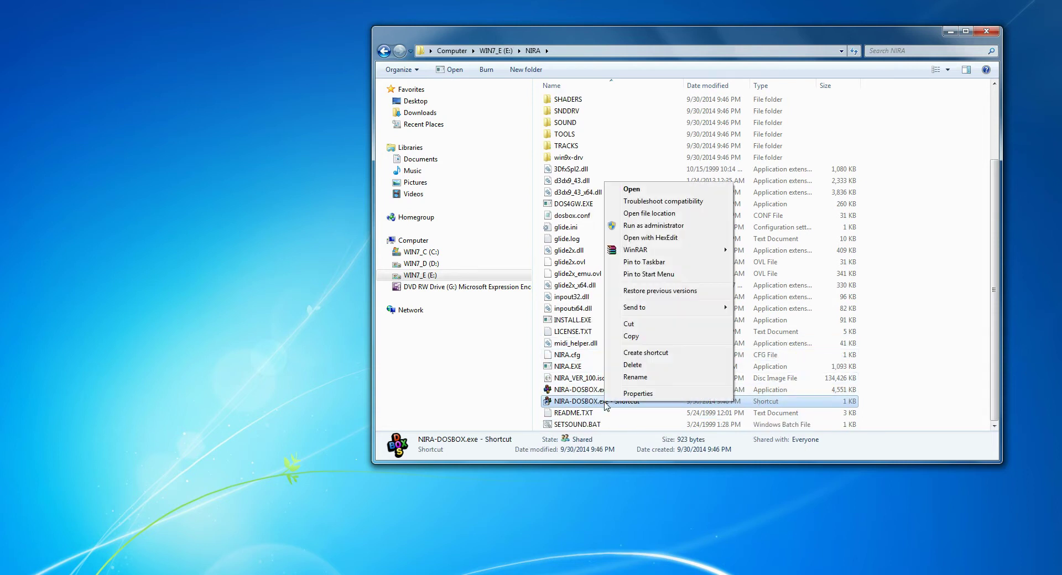
click(633, 326)
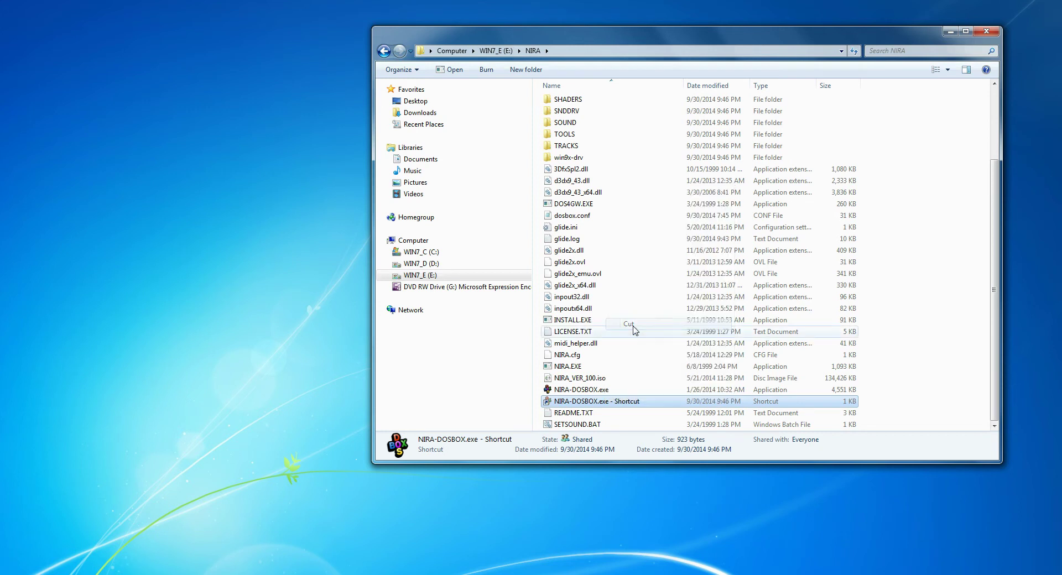
click(437, 276)
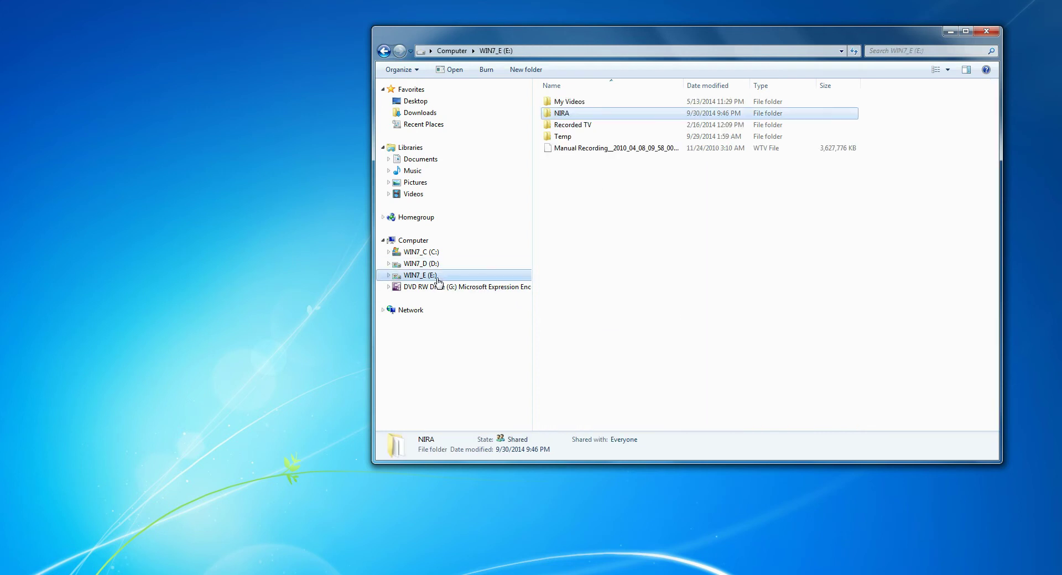
right_click(590, 213)
click(612, 282)
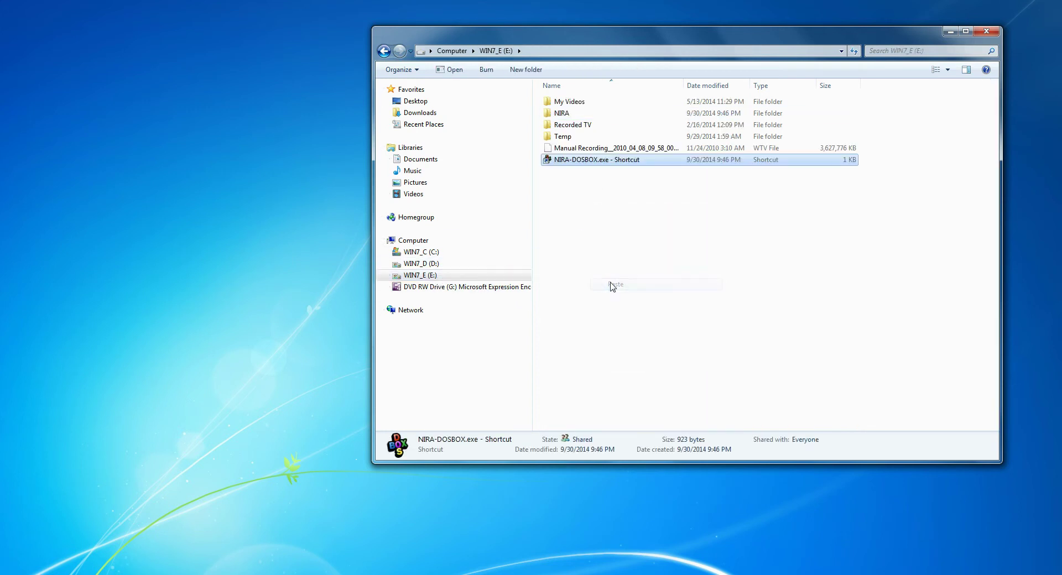
- Rename the NIRA-DOSBOX.exe shortcut on the E: drive as NIRA
right_click(580, 160)
key(Caps_Lock)
click(608, 353)
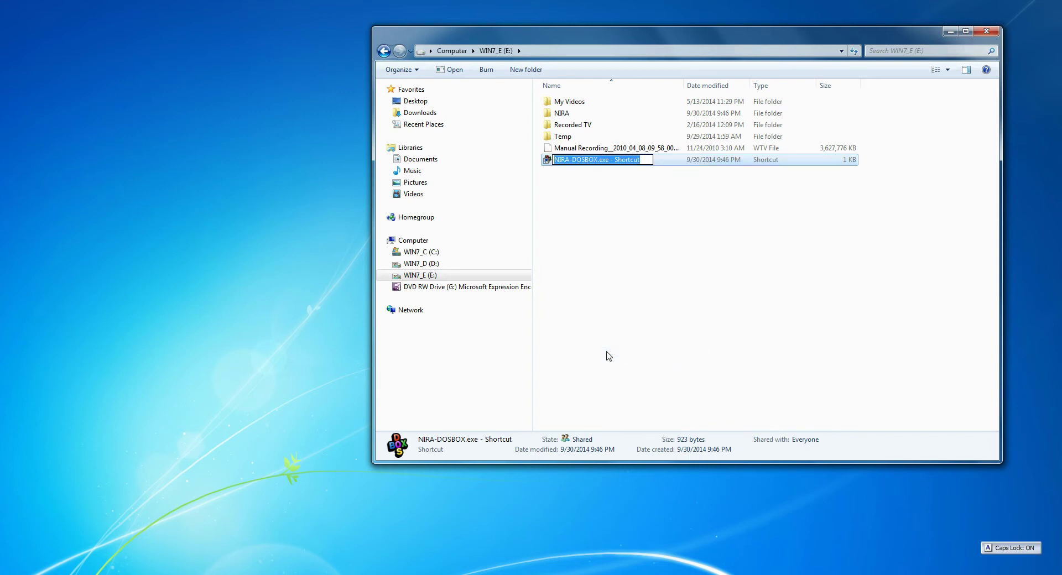
text(NIRA)
key(Return)
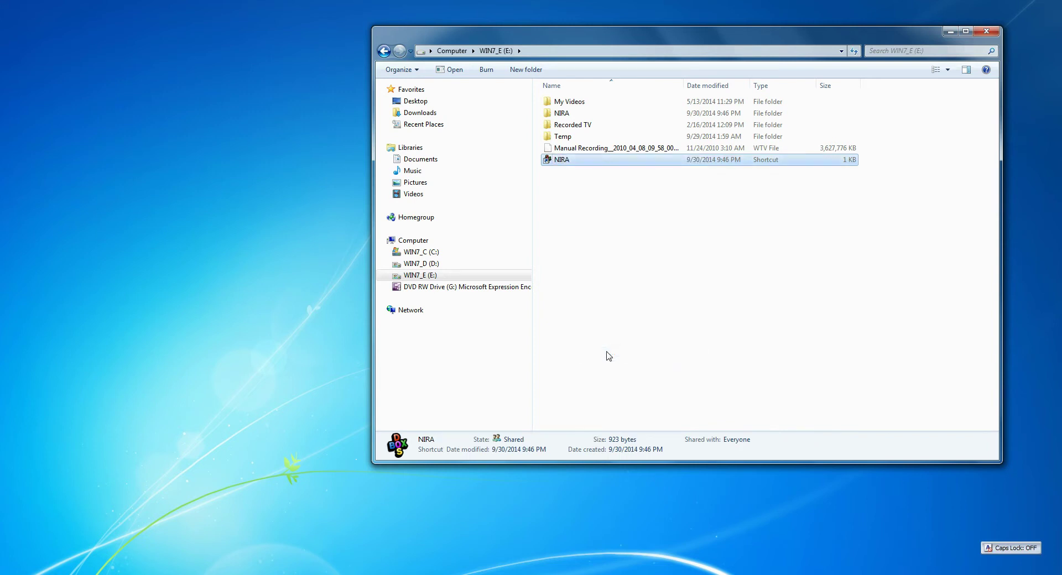
- Launch the game in DOSBox from the NIRA shortcut and give its window control of the mouse
click(608, 356)
double_click(567, 162)
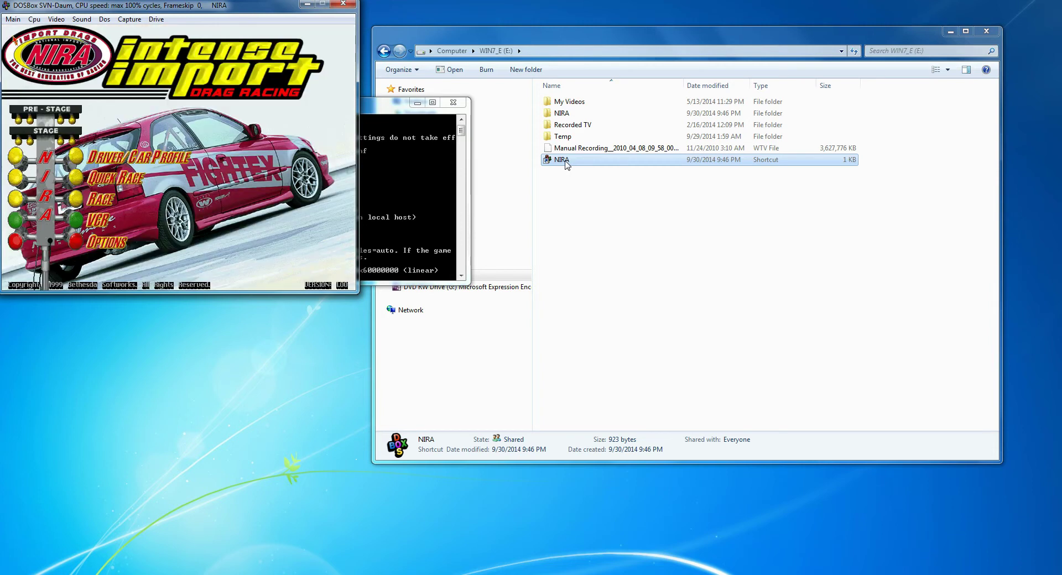
click(4, 30)
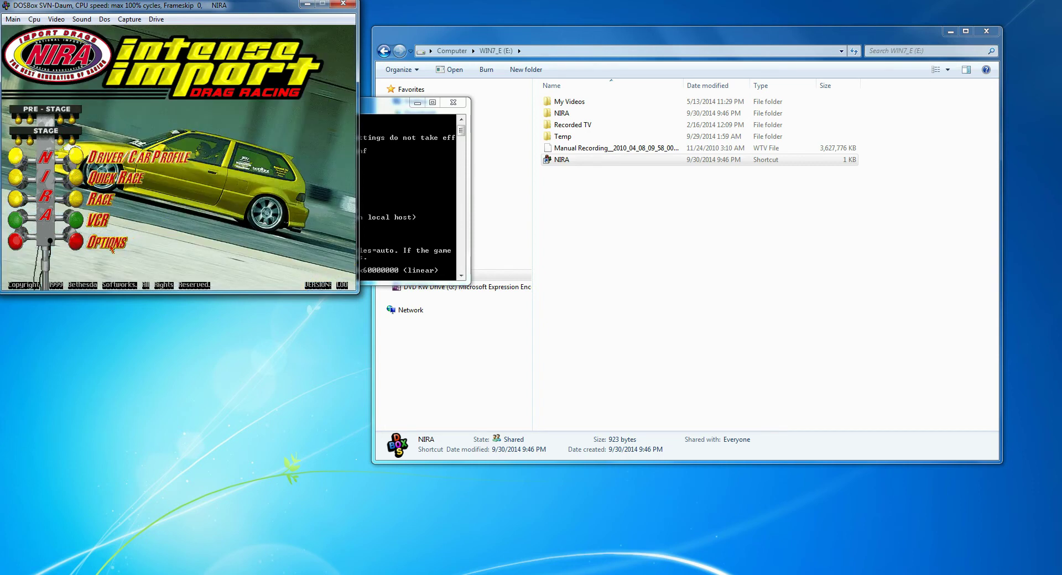
- Check the graphics settings in the game's options, then return to the main menu
click(111, 247)
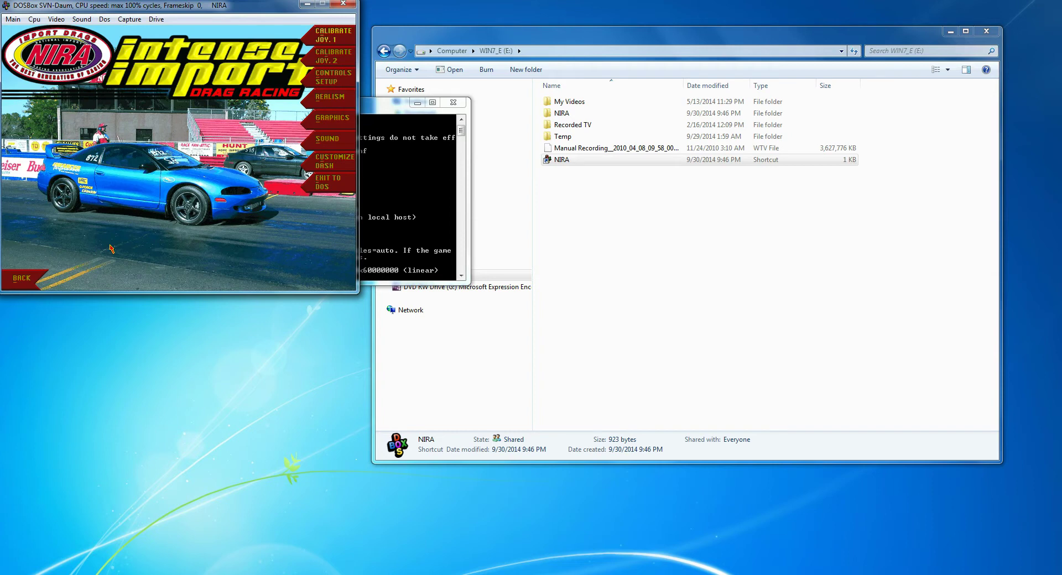
click(328, 121)
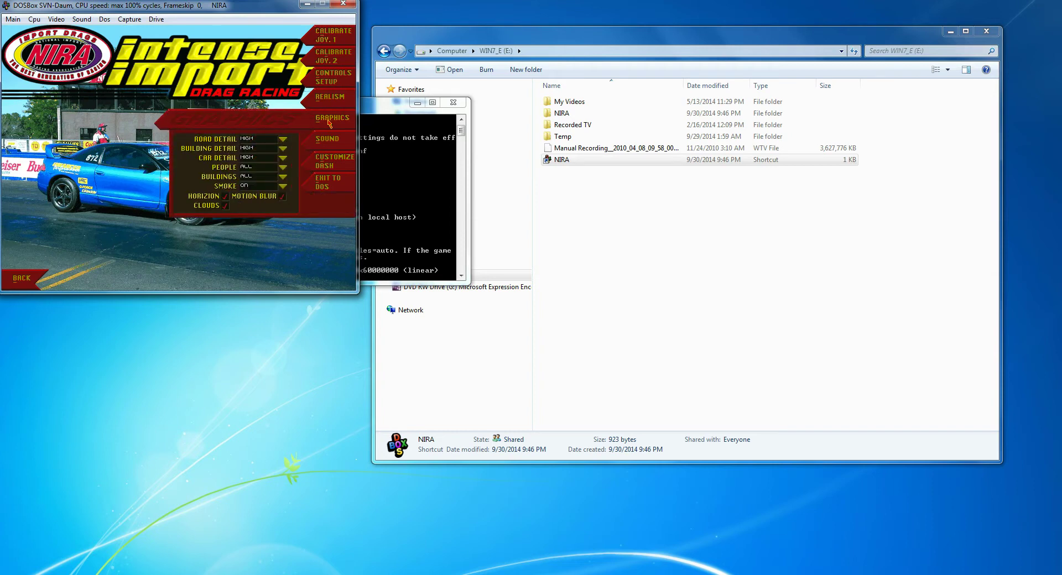
click(328, 121)
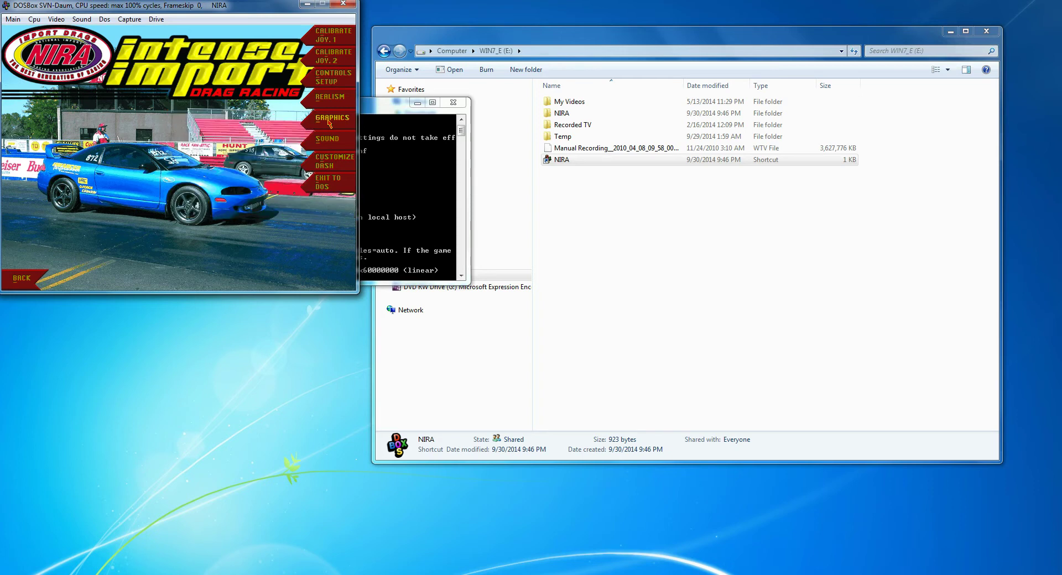
click(28, 284)
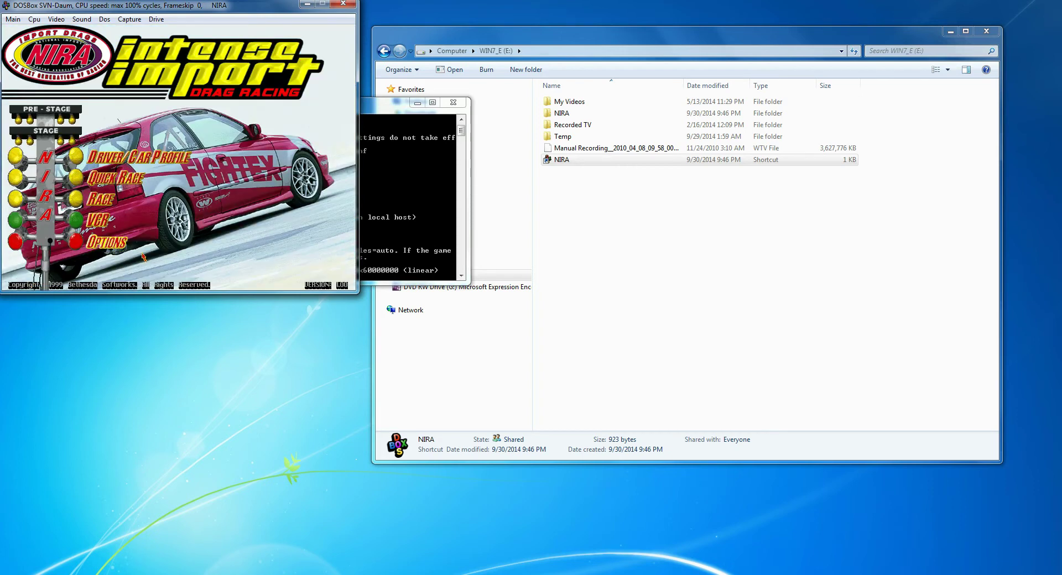
- Enter the Driver/Car Profile garage and view the car's chassis settings, closing them again
click(156, 161)
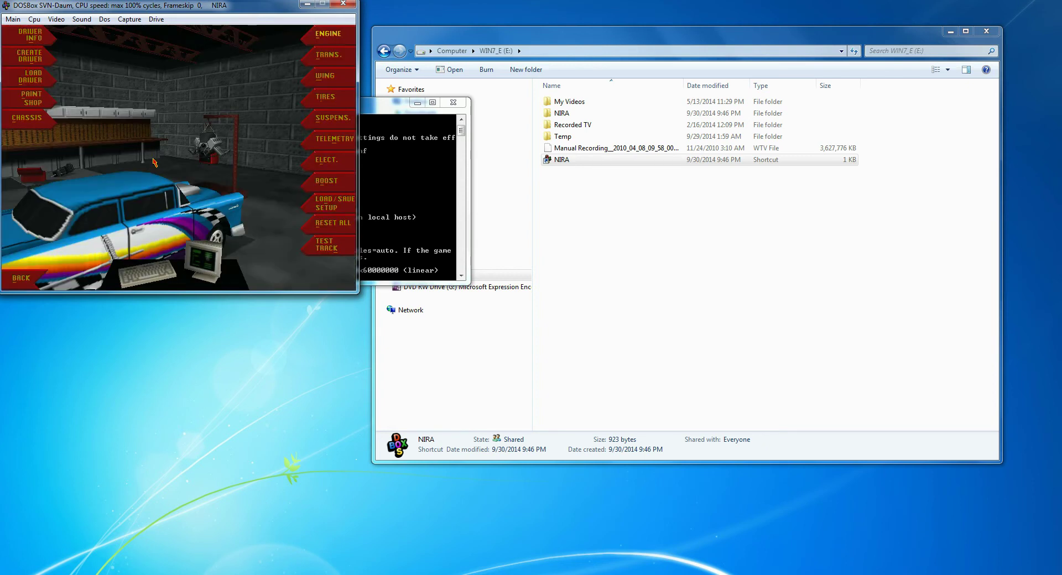
click(16, 119)
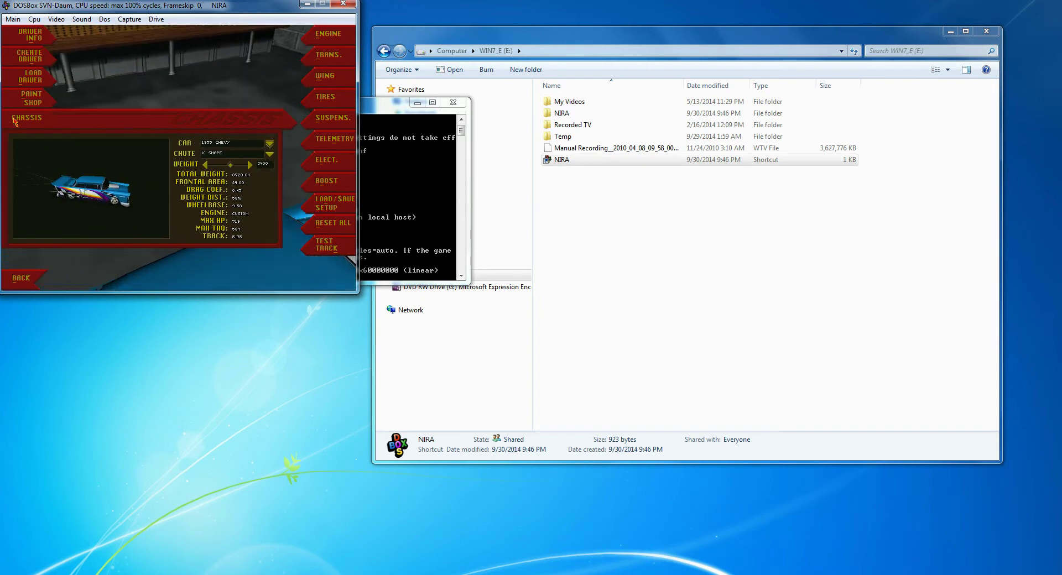
click(15, 119)
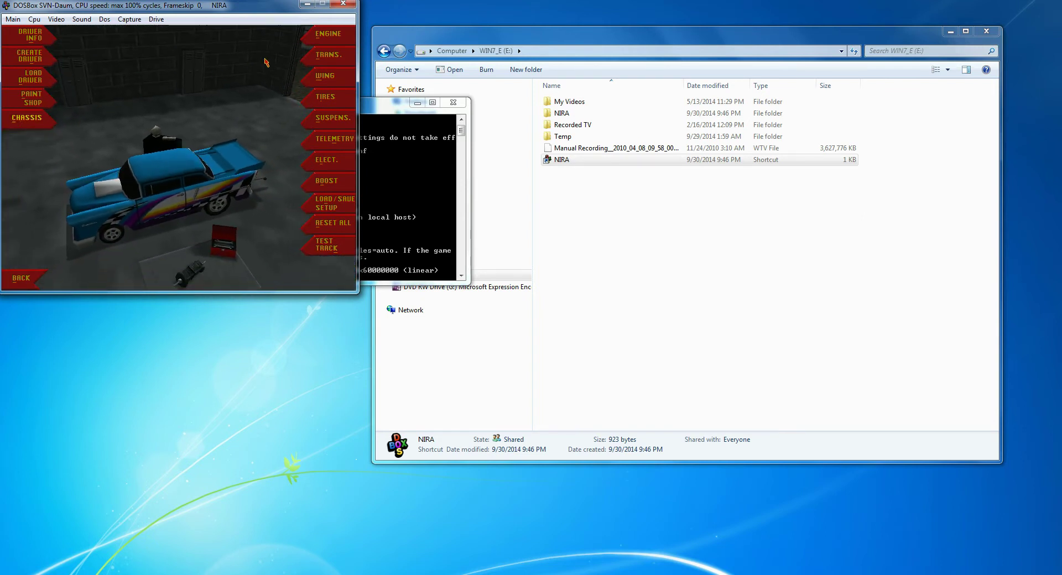
- Look through the car's engine settings, boost choices and saved setups in the garage, closing each without changes
click(329, 38)
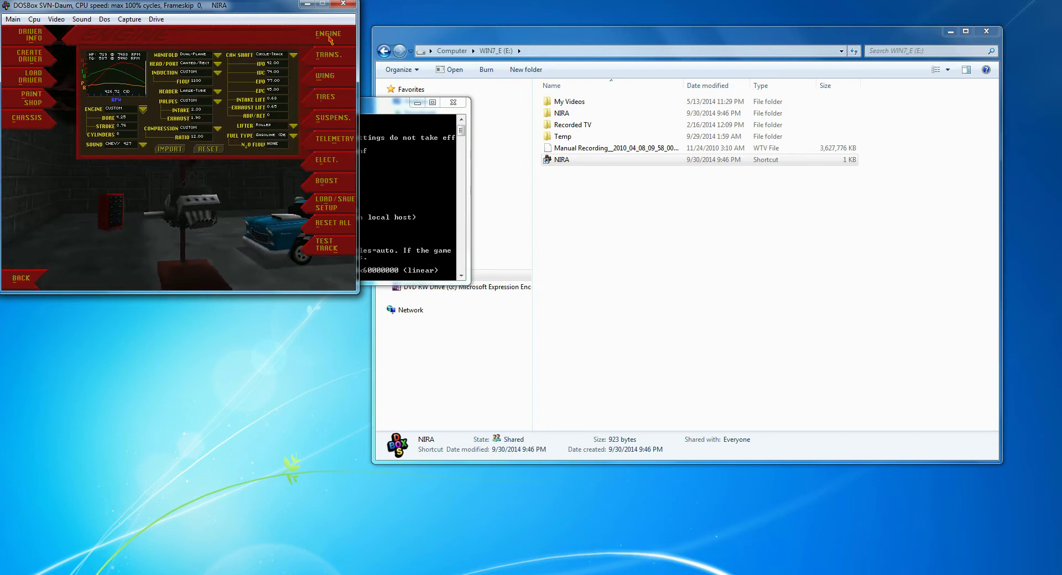
click(329, 39)
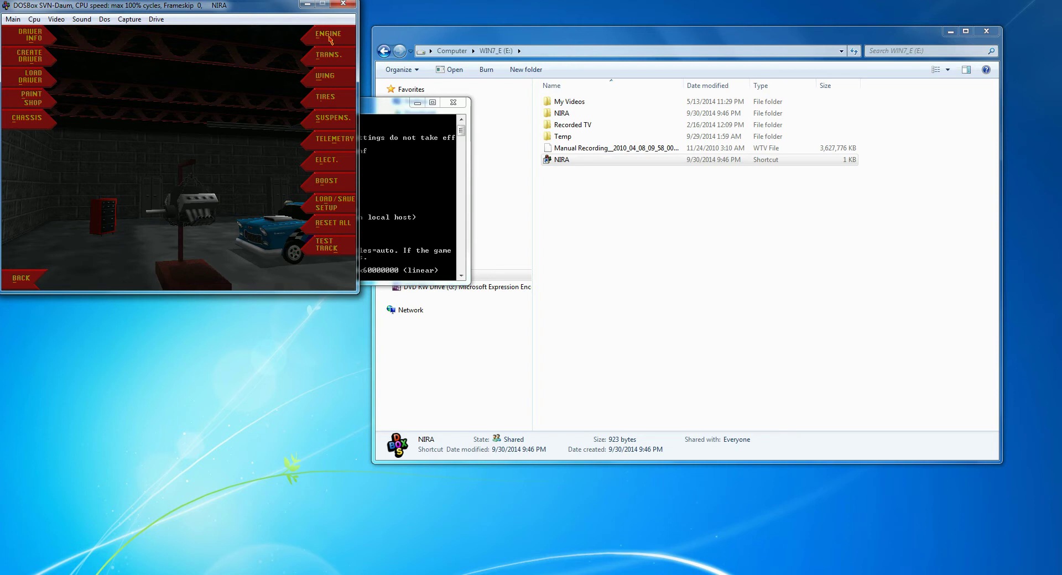
click(328, 186)
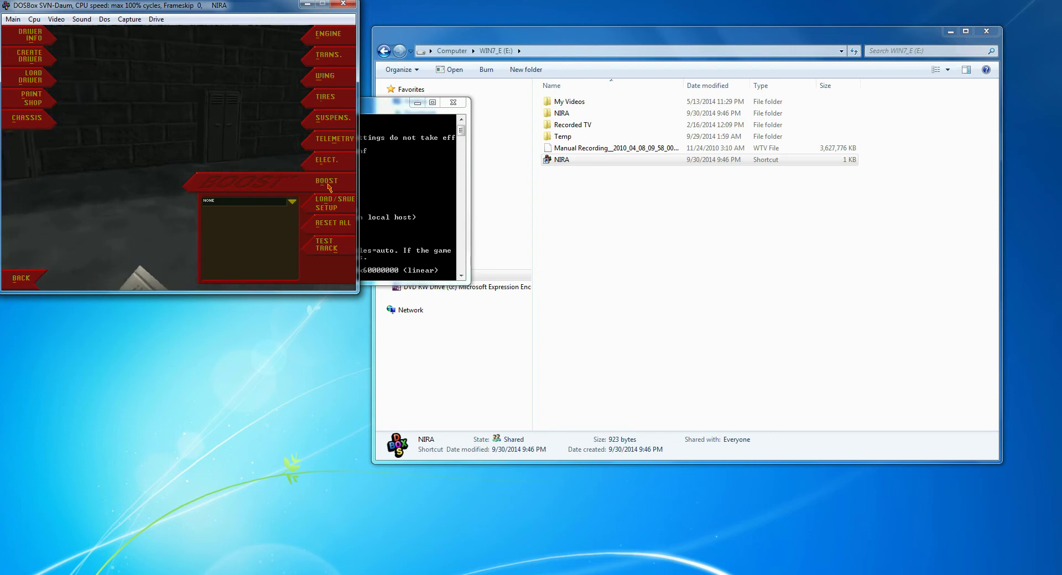
click(292, 203)
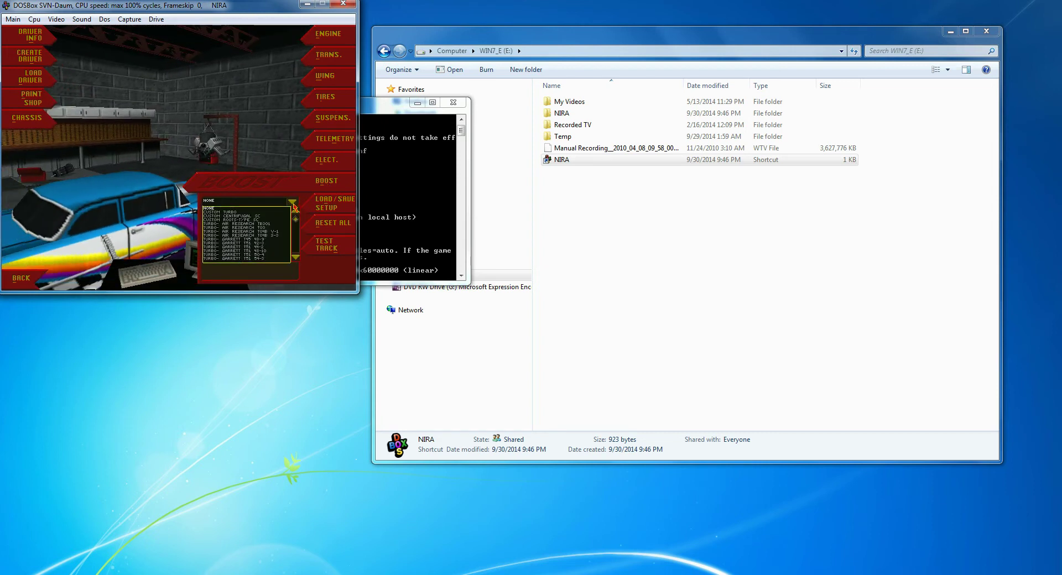
click(293, 204)
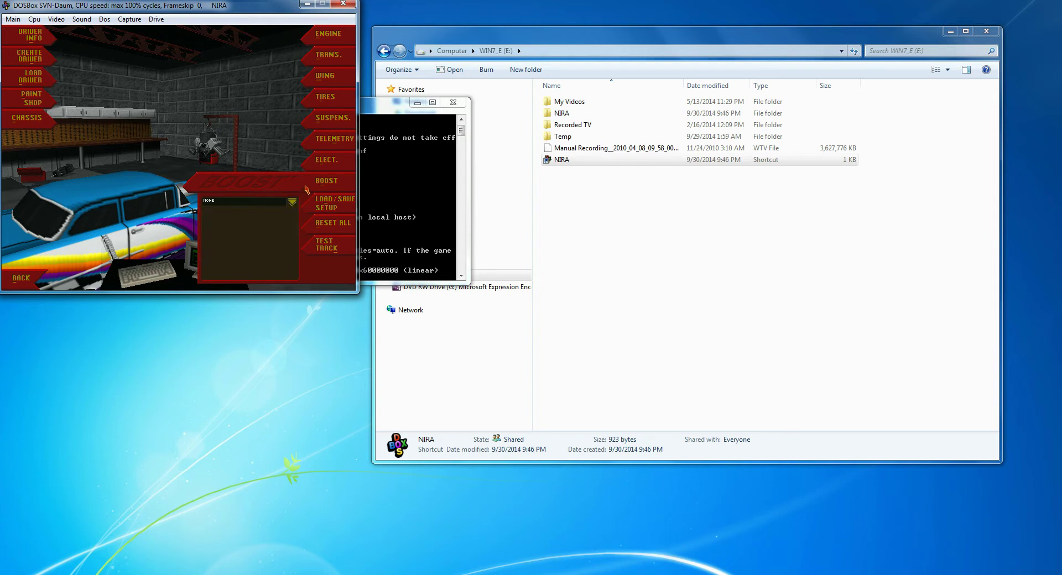
click(332, 204)
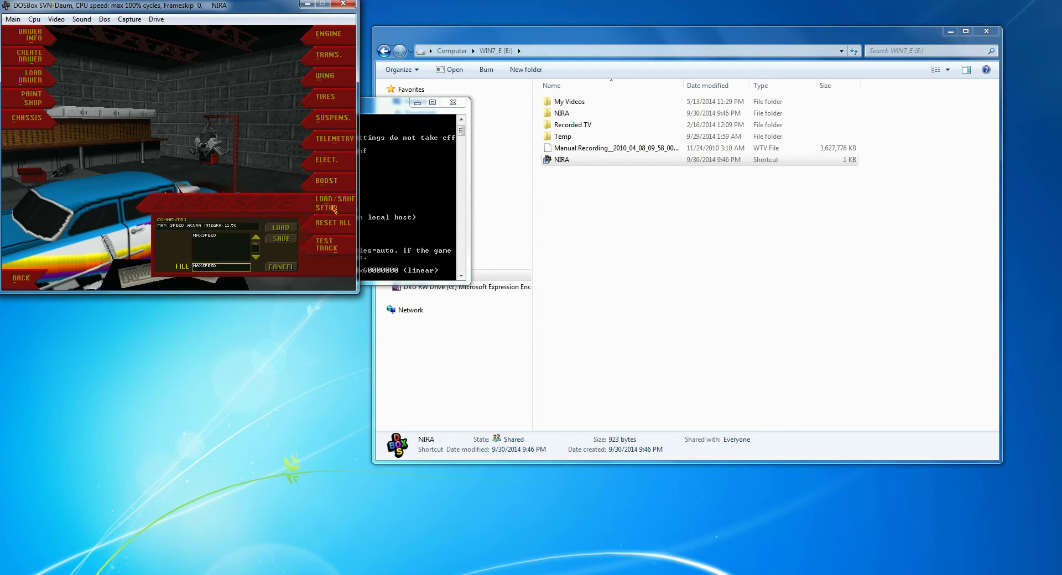
click(334, 208)
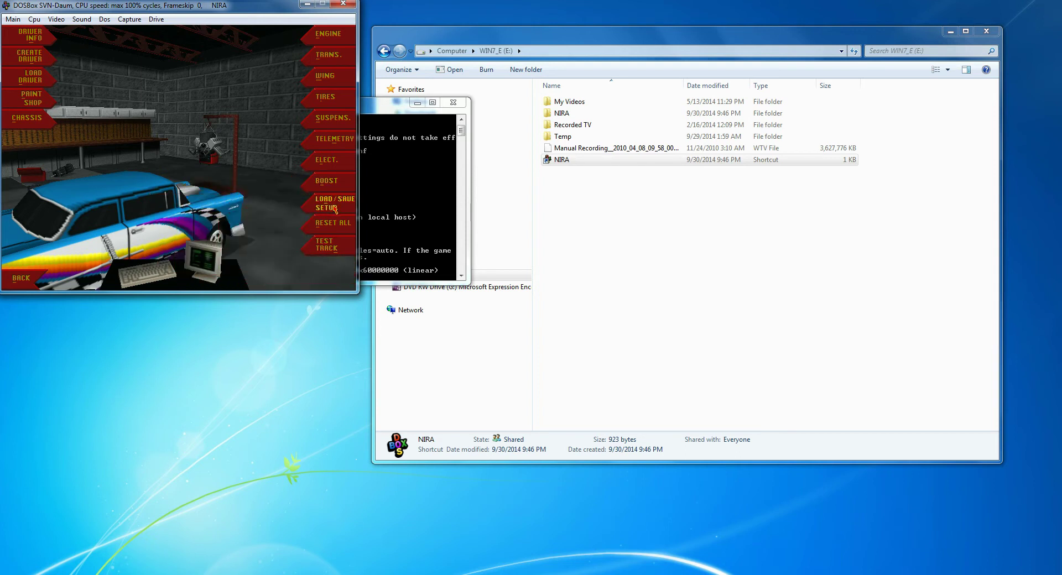
- Take the car to the test track, drive a practice run down the strip, and decline to practice again
click(335, 248)
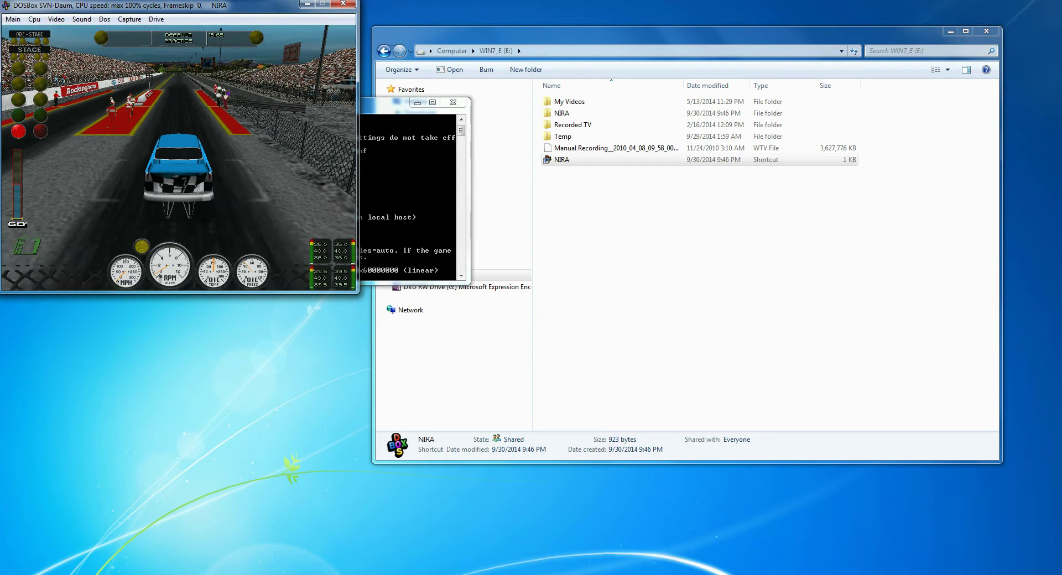
key(Up)
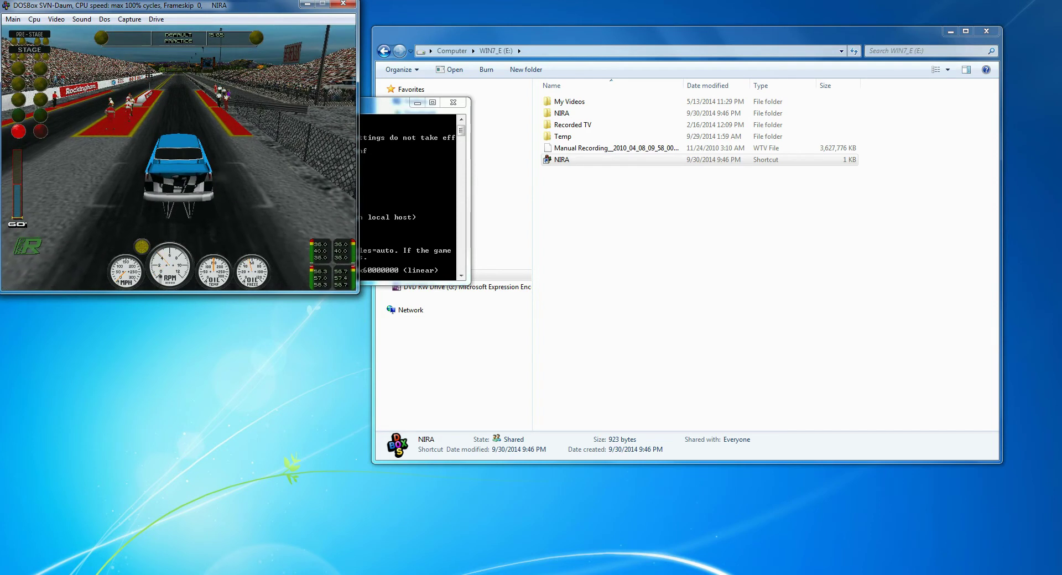
key(Up)
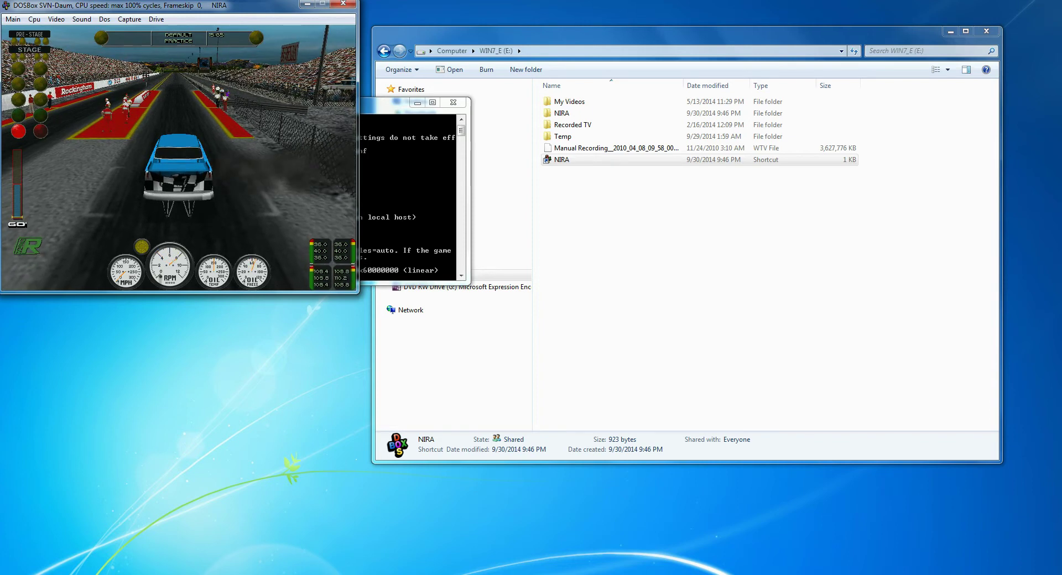
key(Up)
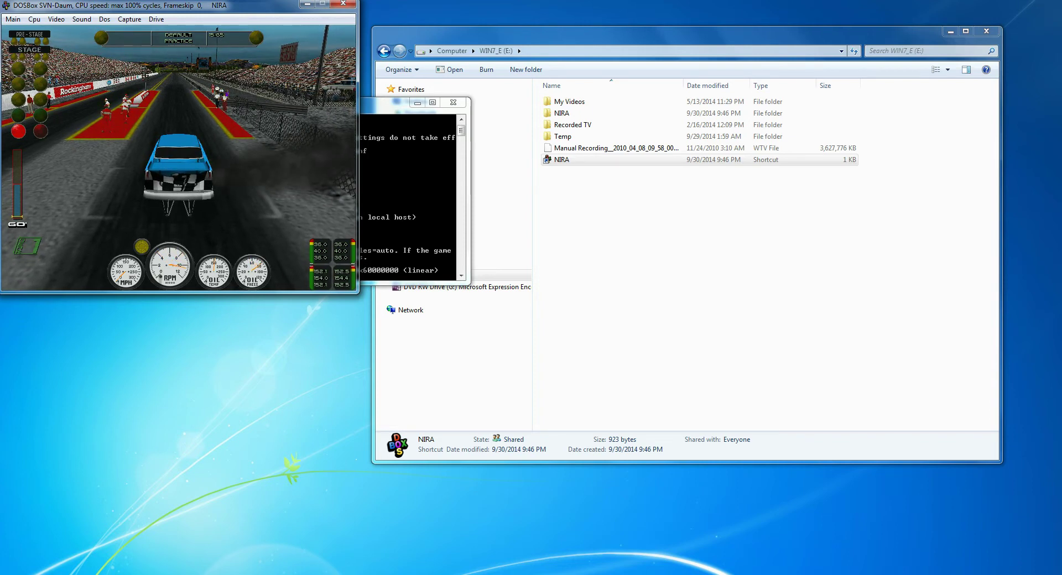
key(Up)
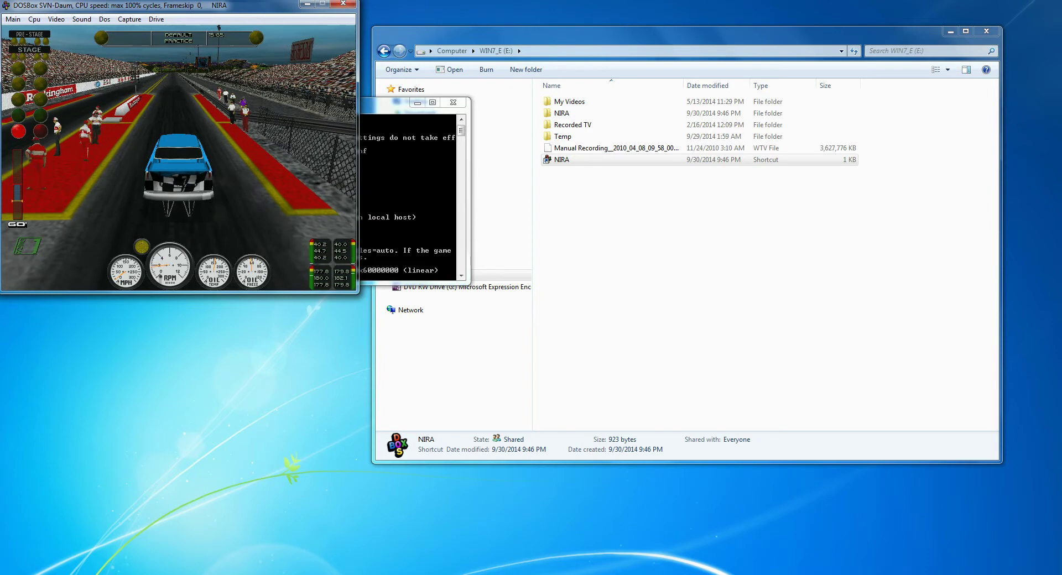
key(Up)
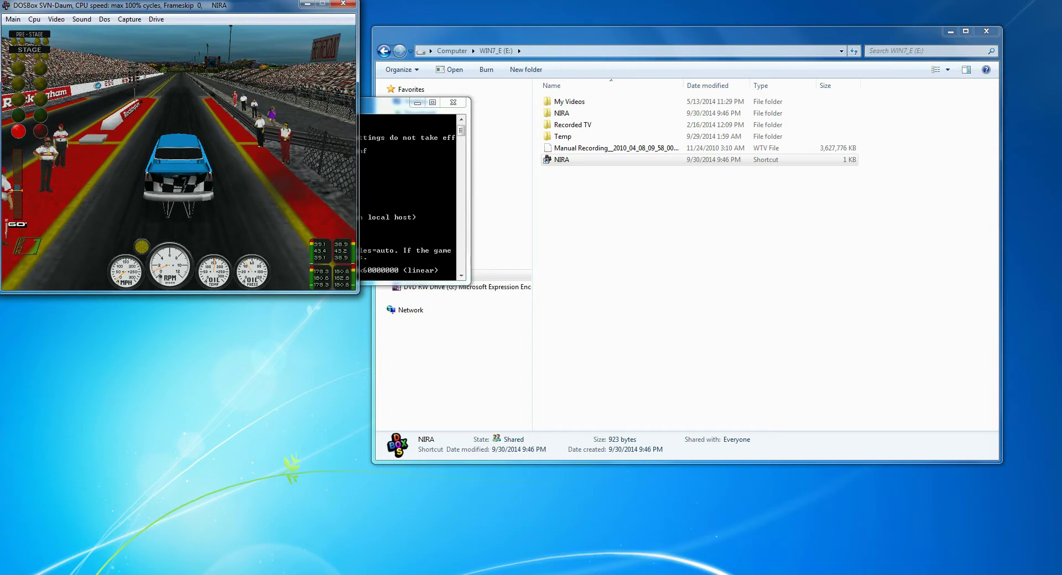
key(Up)
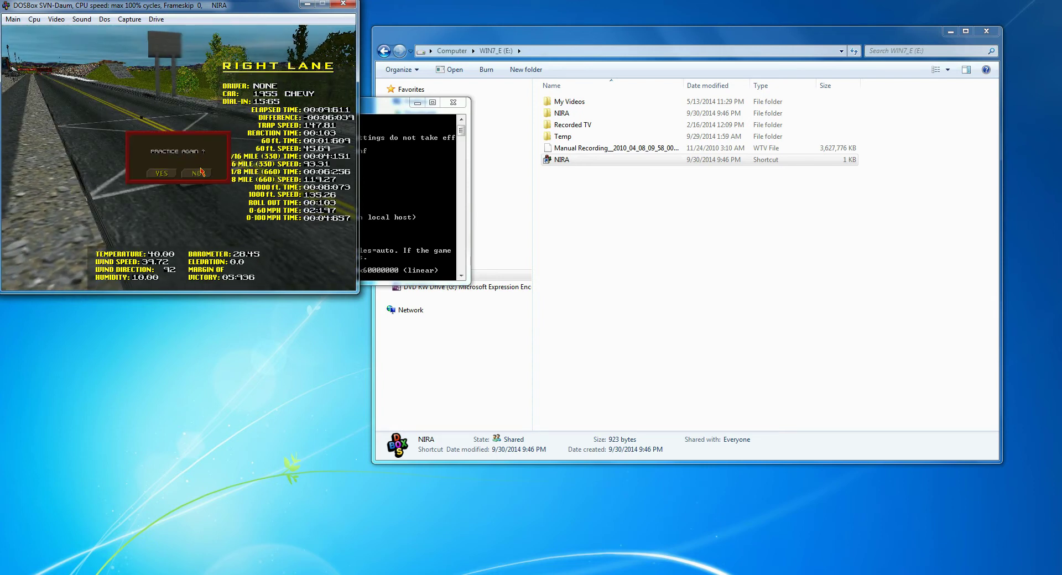
click(197, 173)
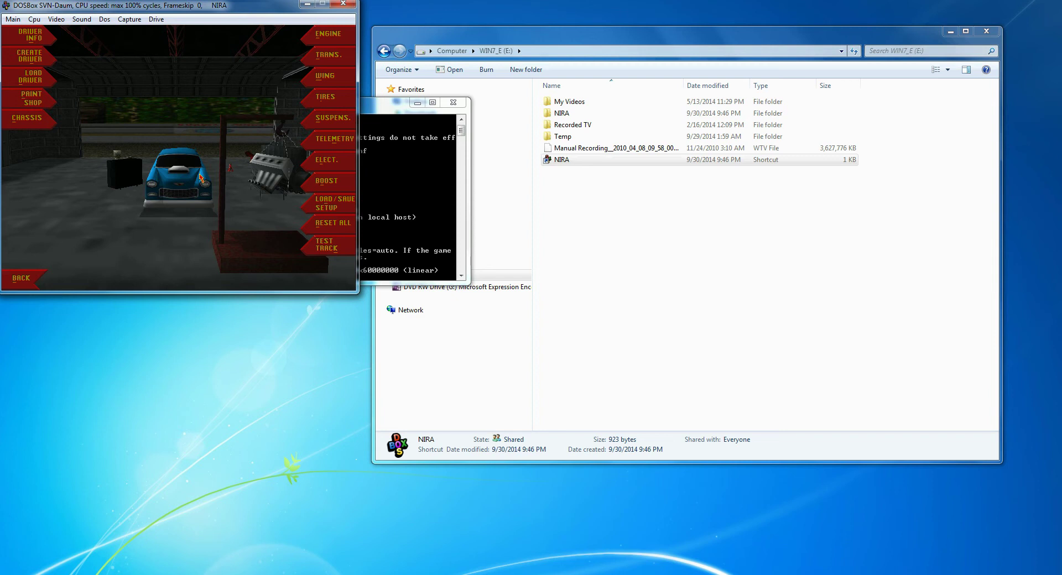
- View the car's chassis settings once more, close them, and return from the garage to the main menu
click(26, 126)
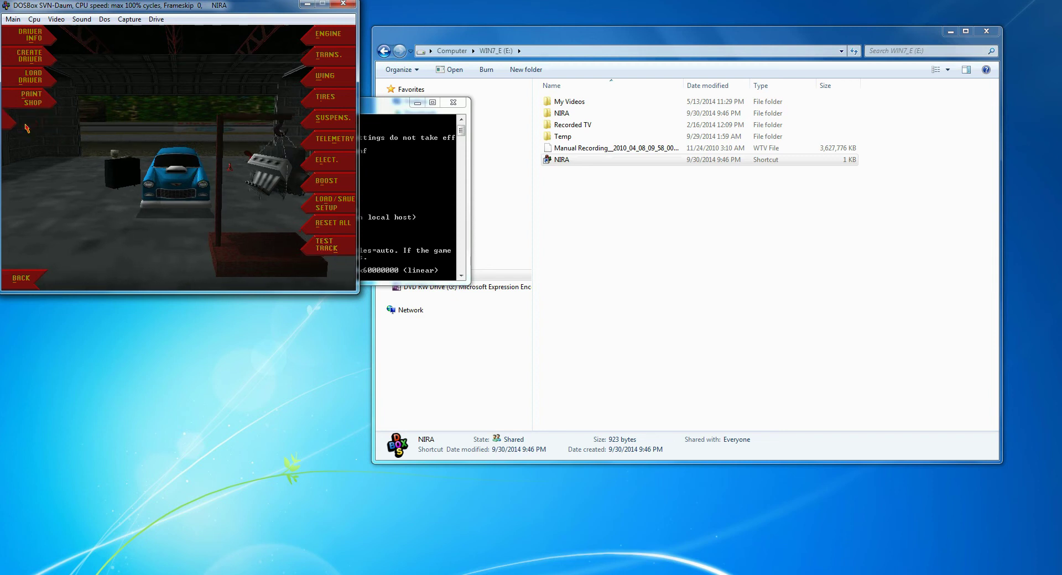
click(26, 126)
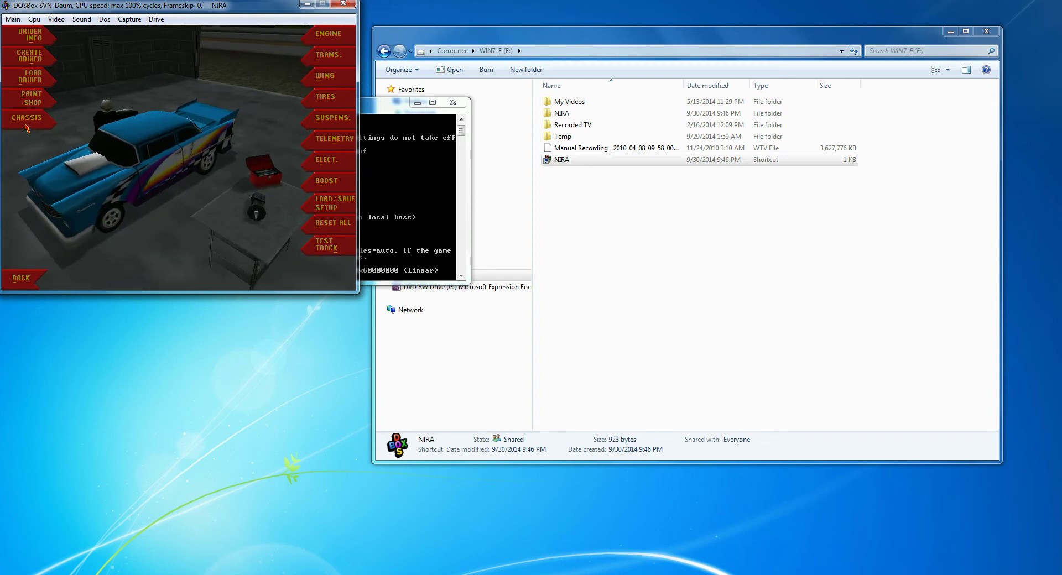
click(24, 282)
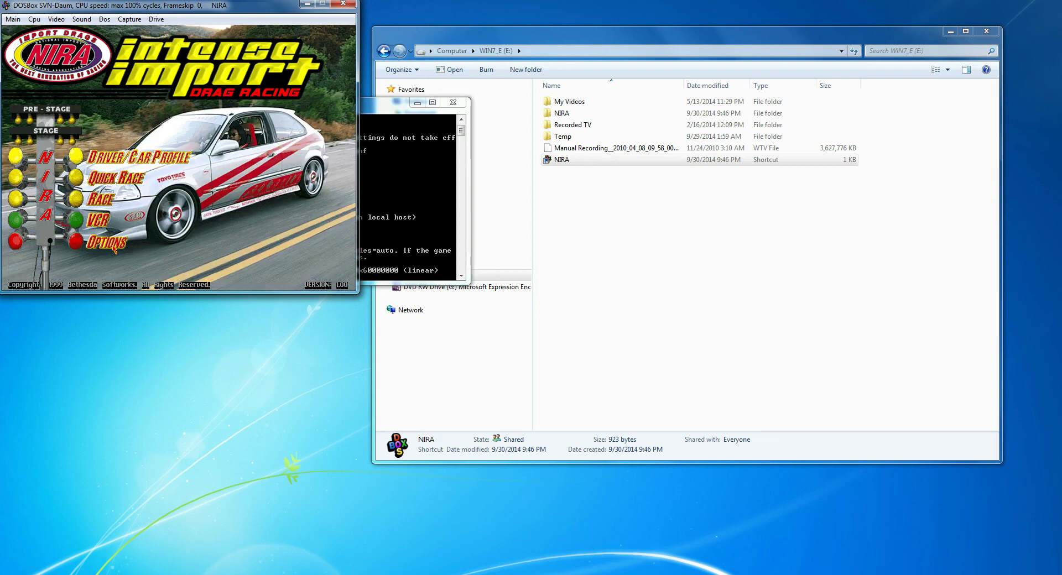
- Exit the game to DOS from its options and confirm the exit
click(115, 244)
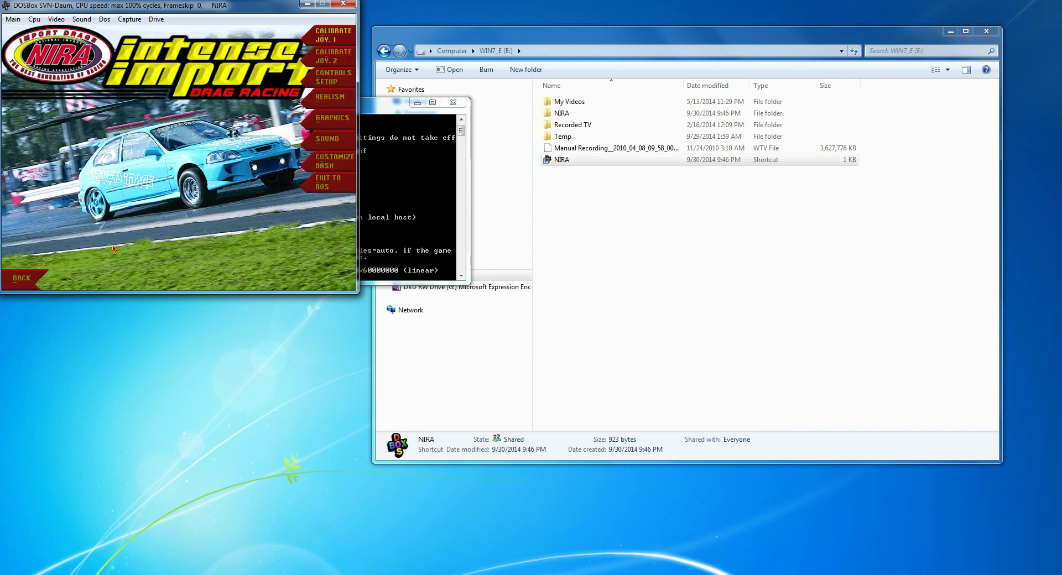
click(324, 188)
click(234, 211)
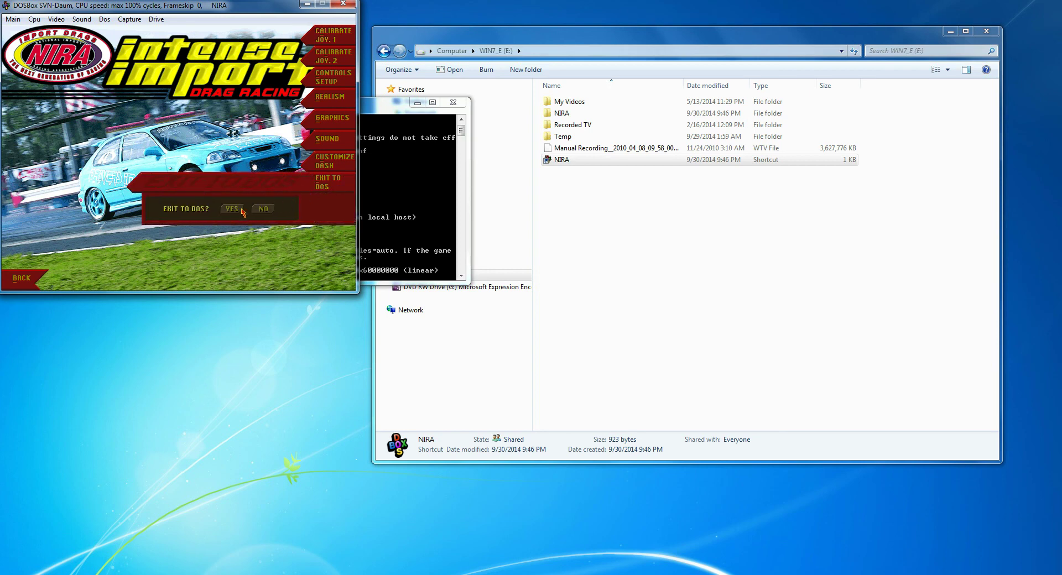